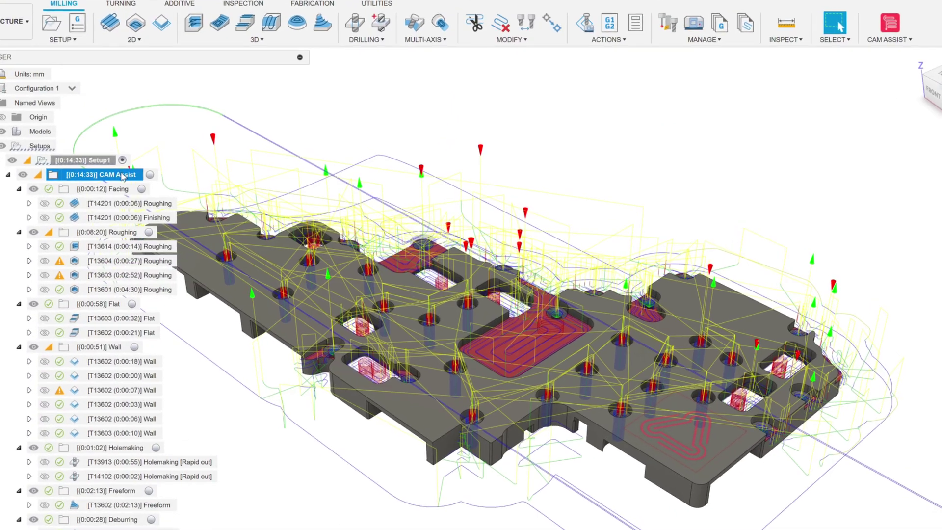
middle_click_drag(561, 173, 825, 164, "shift")
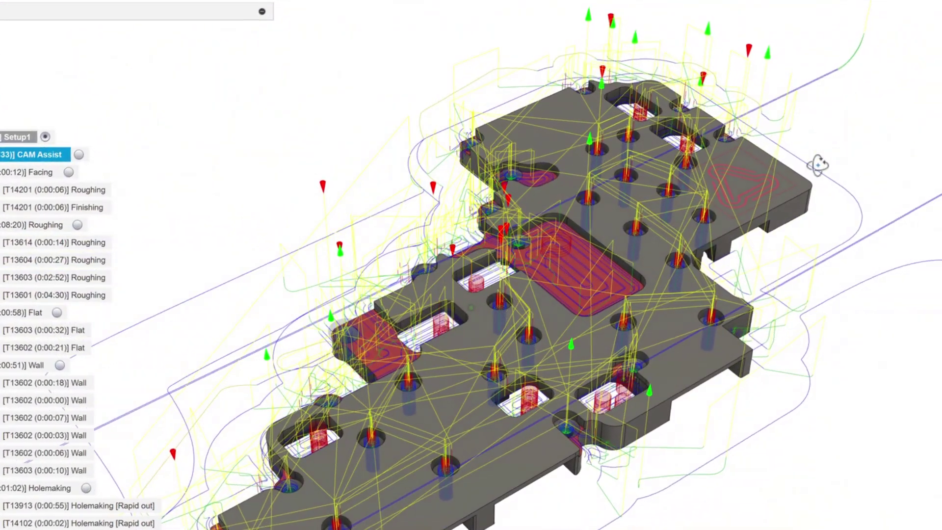